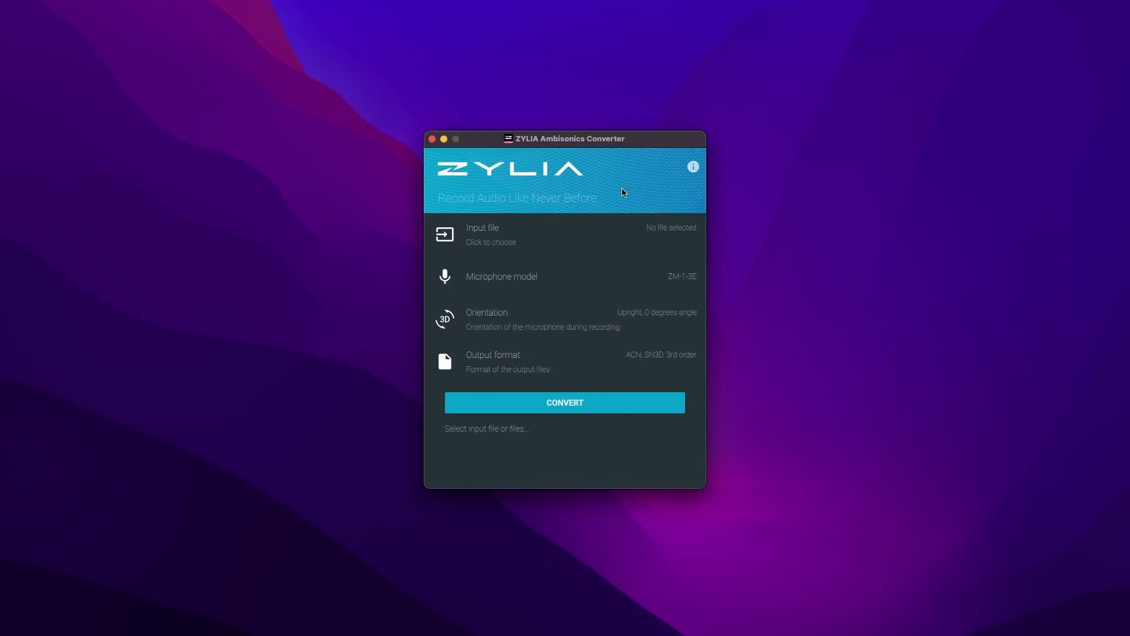
# Select only recording_1.wav from the ZYLIA Recordings folder and load it as the input.
pyautogui.click(587, 239)
pyautogui.click(482, 230)
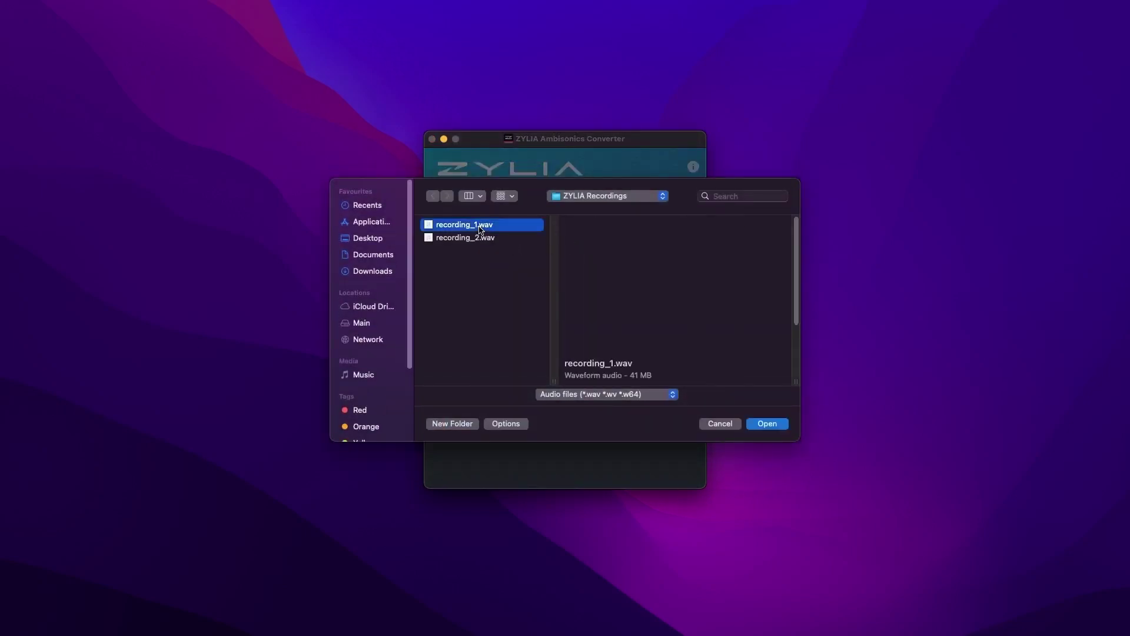
pyautogui.keyDown('shift'); pyautogui.click(481, 239); pyautogui.keyUp('shift')
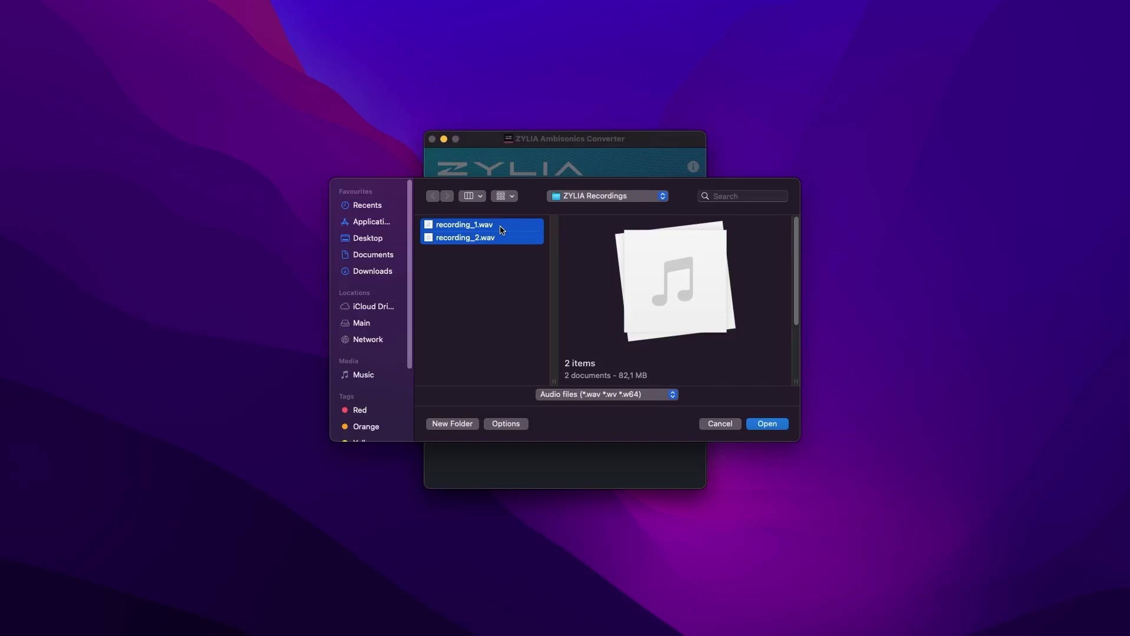
pyautogui.click(501, 228)
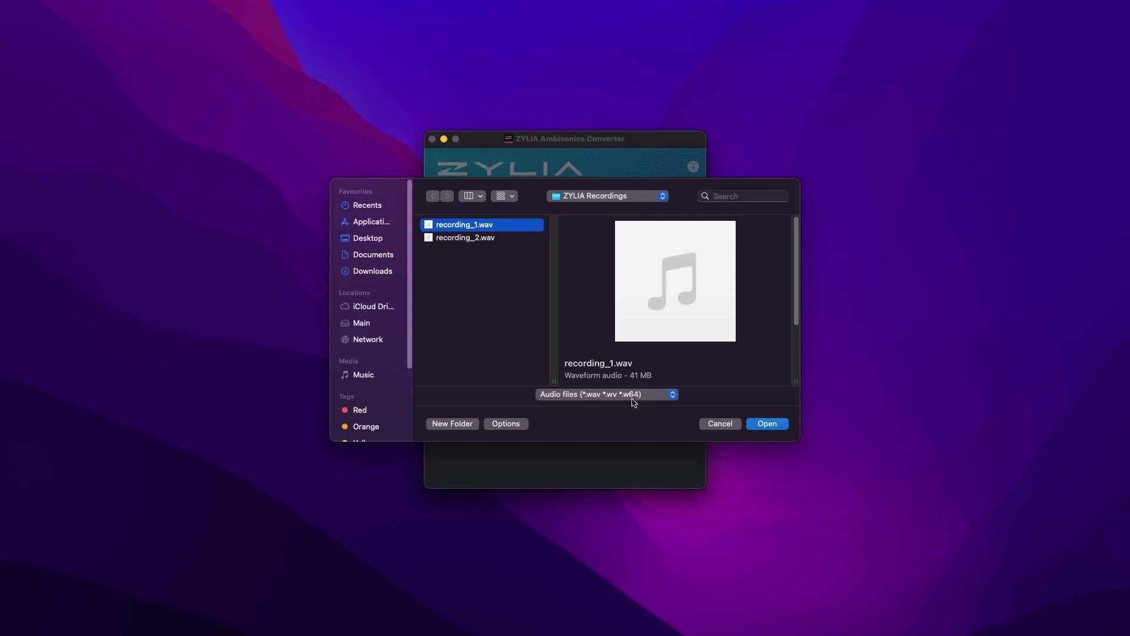
pyautogui.click(766, 425)
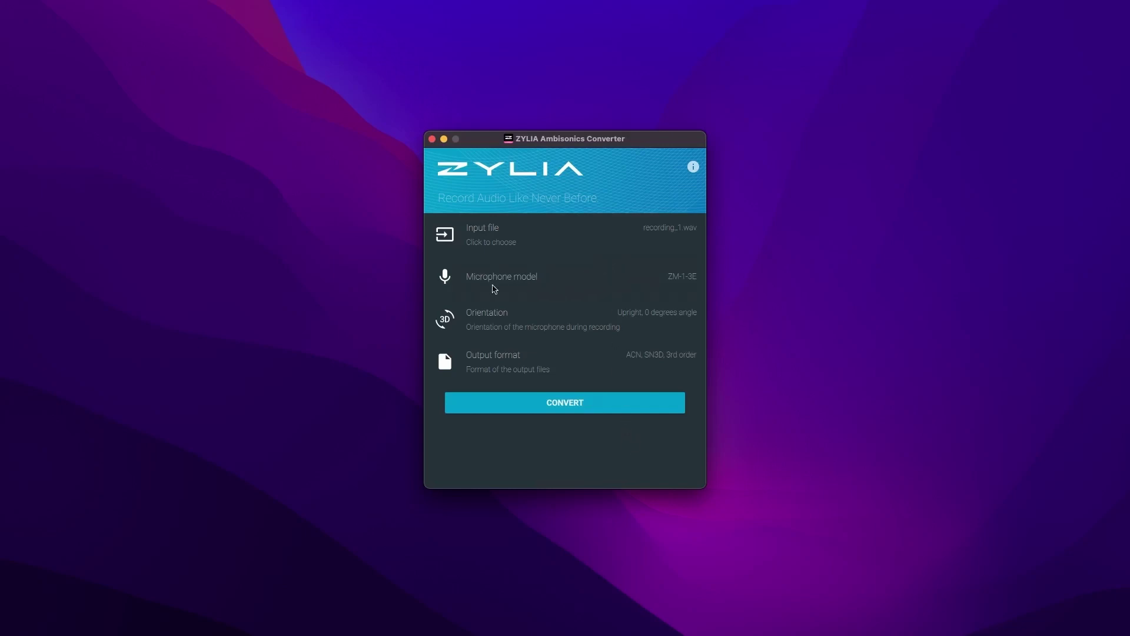
pyautogui.click(580, 280)
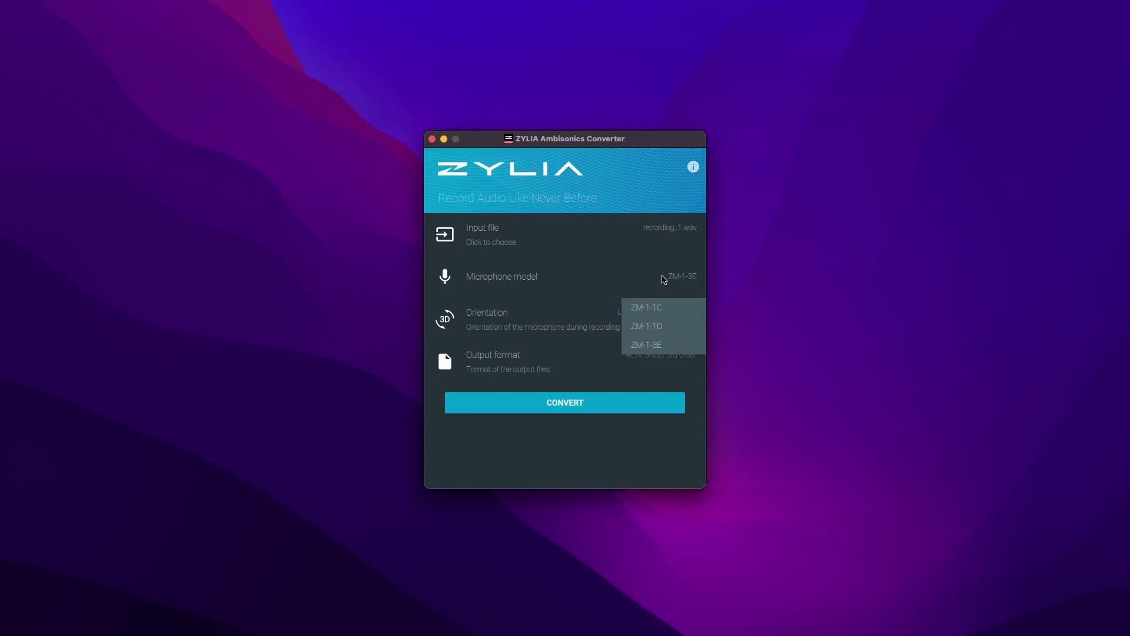
pyautogui.click(683, 345)
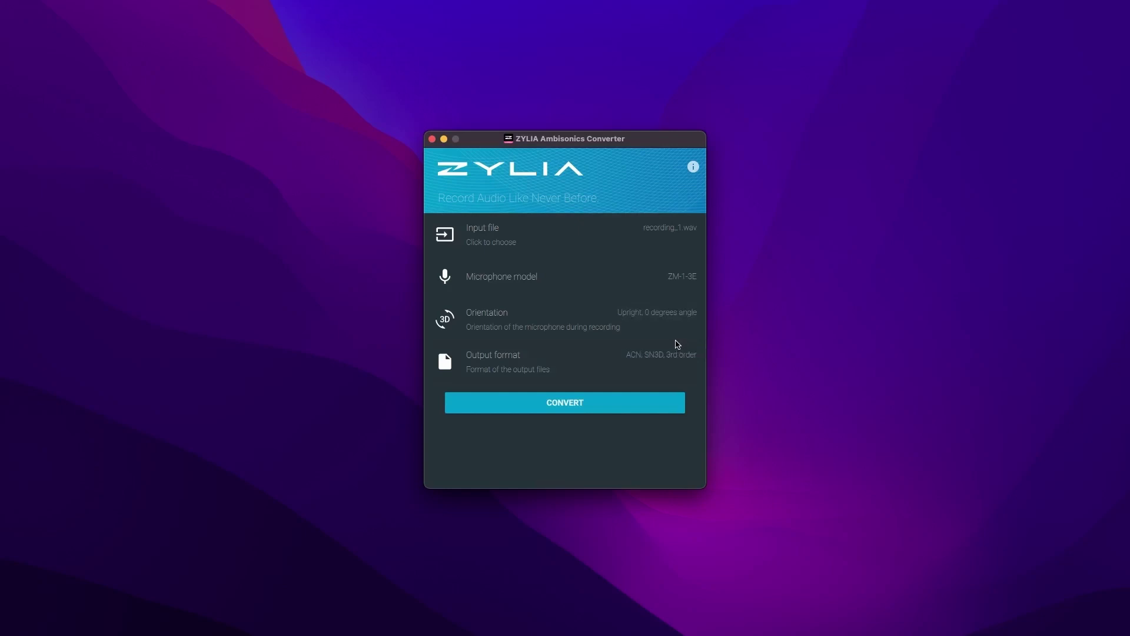
pyautogui.click(630, 335)
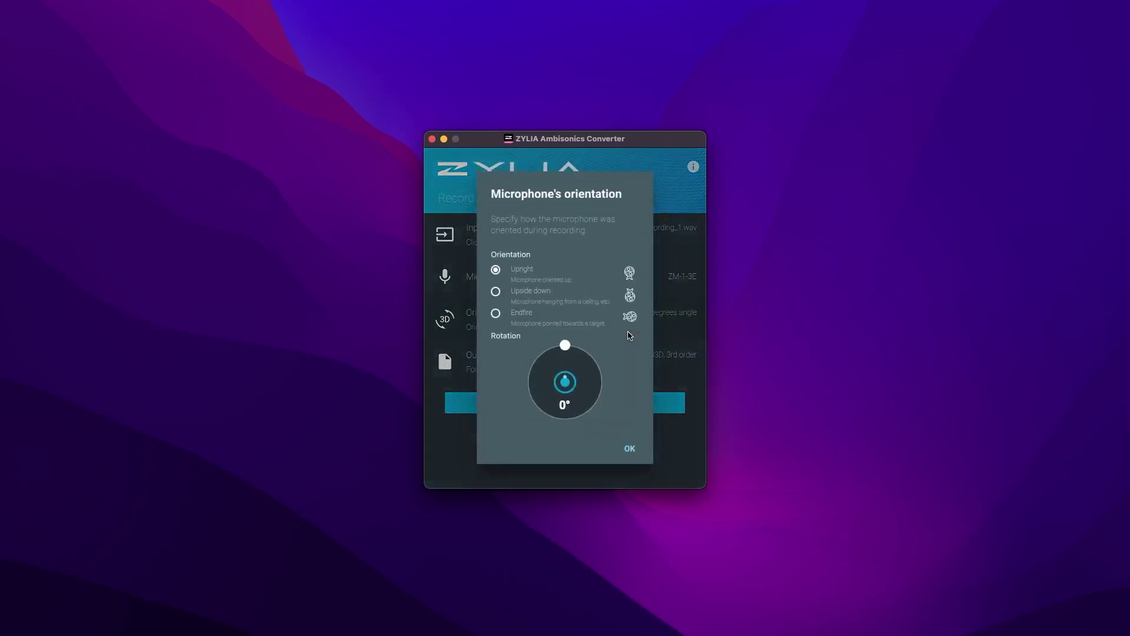
pyautogui.click(497, 314)
pyautogui.click(496, 270)
pyautogui.moveTo(567, 347)
pyautogui.mouseDown()
pyautogui.moveTo(547, 364)
pyautogui.moveTo(569, 350)
pyautogui.mouseUp()
pyautogui.click(629, 448)
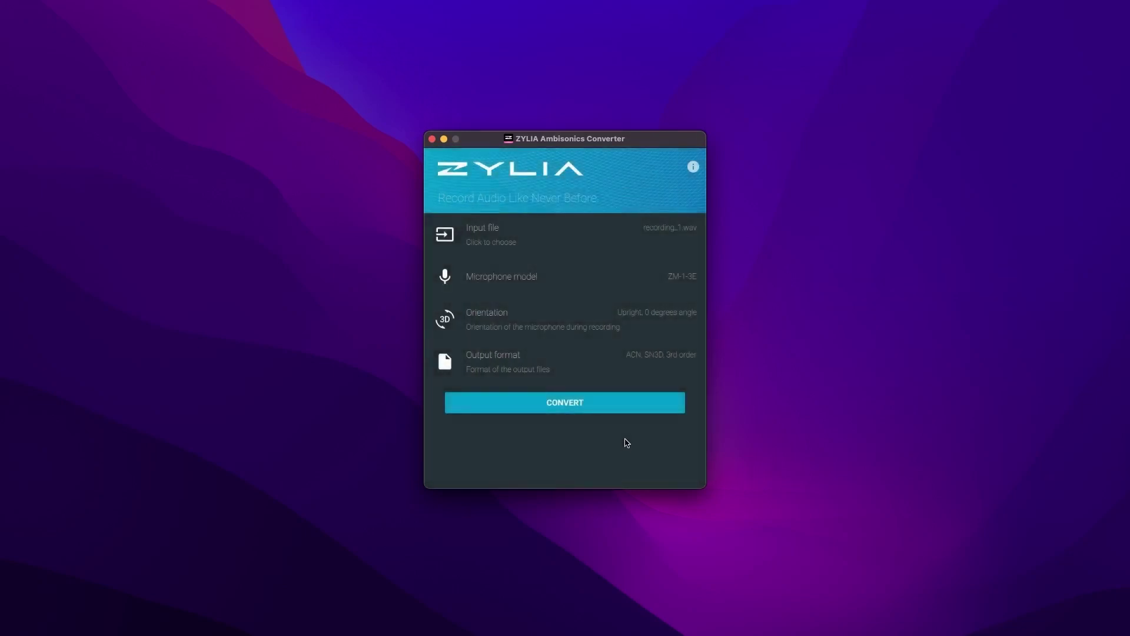
pyautogui.click(608, 375)
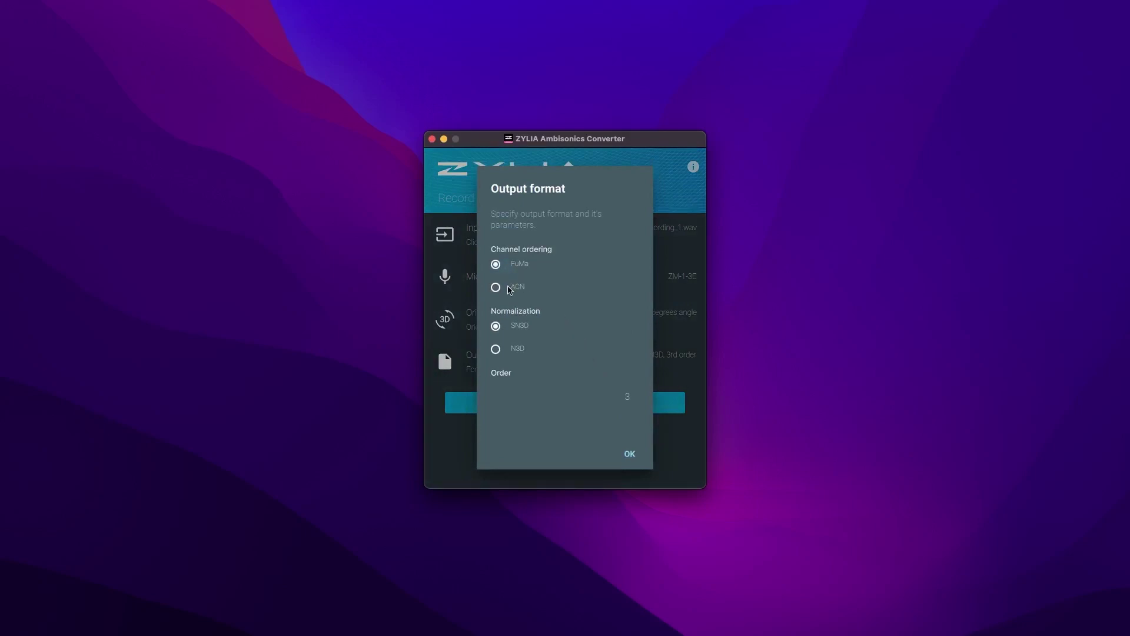
pyautogui.click(511, 329)
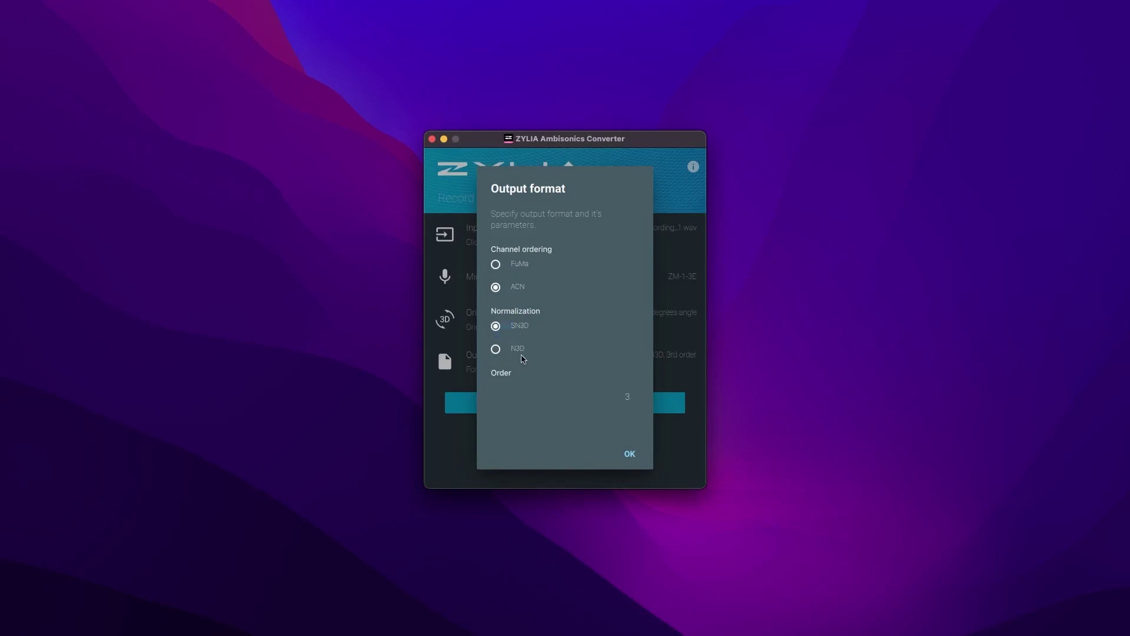
pyautogui.click(558, 399)
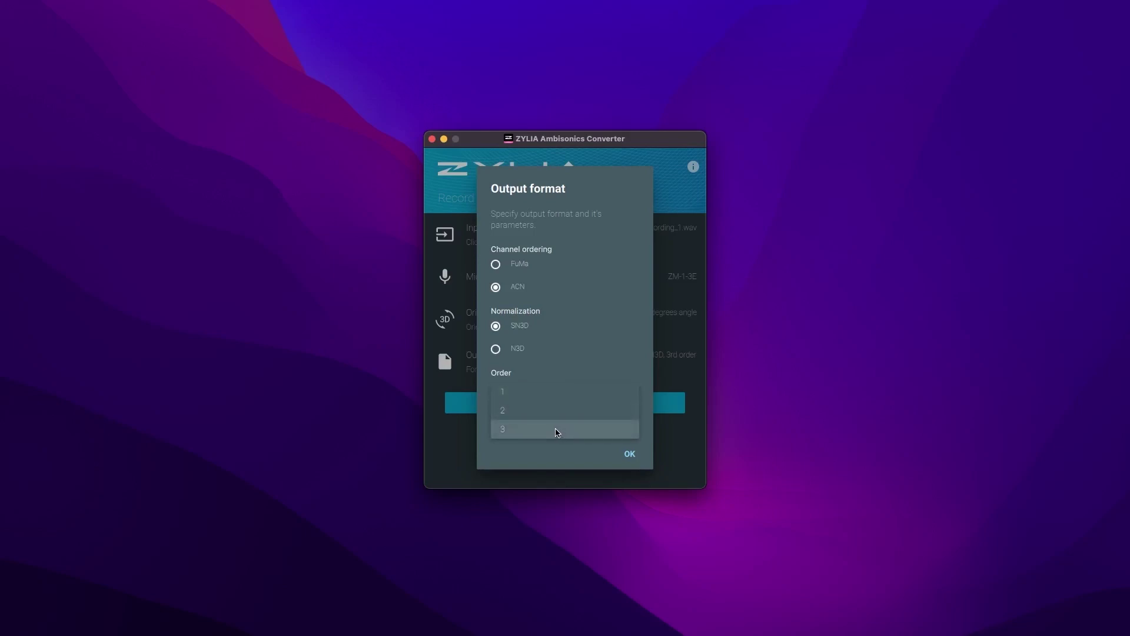
pyautogui.click(557, 432)
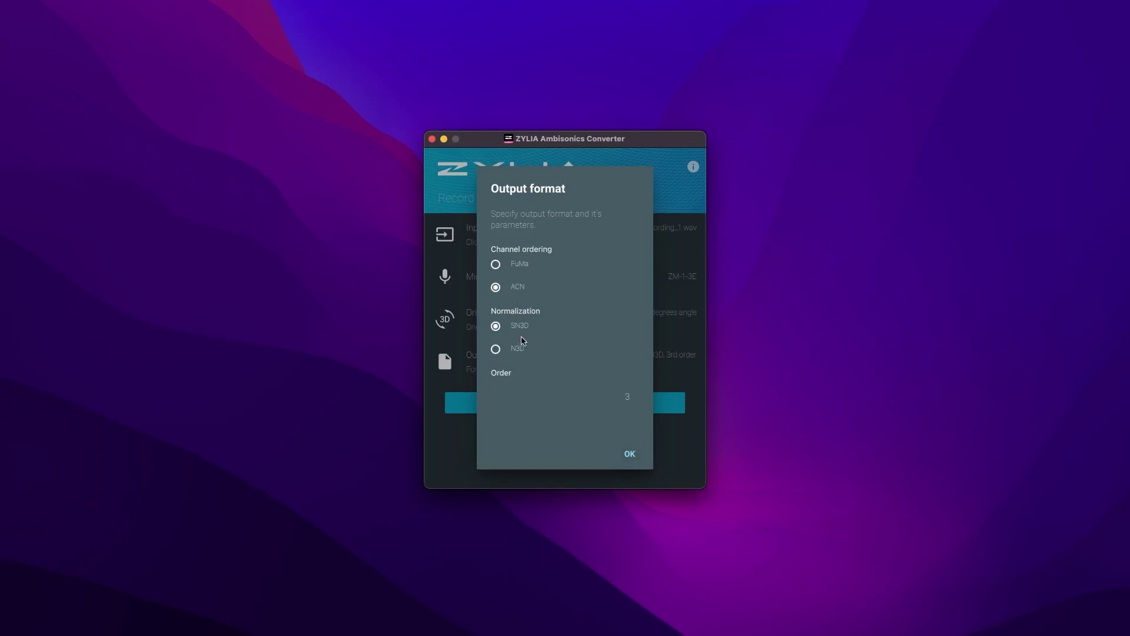
pyautogui.click(624, 451)
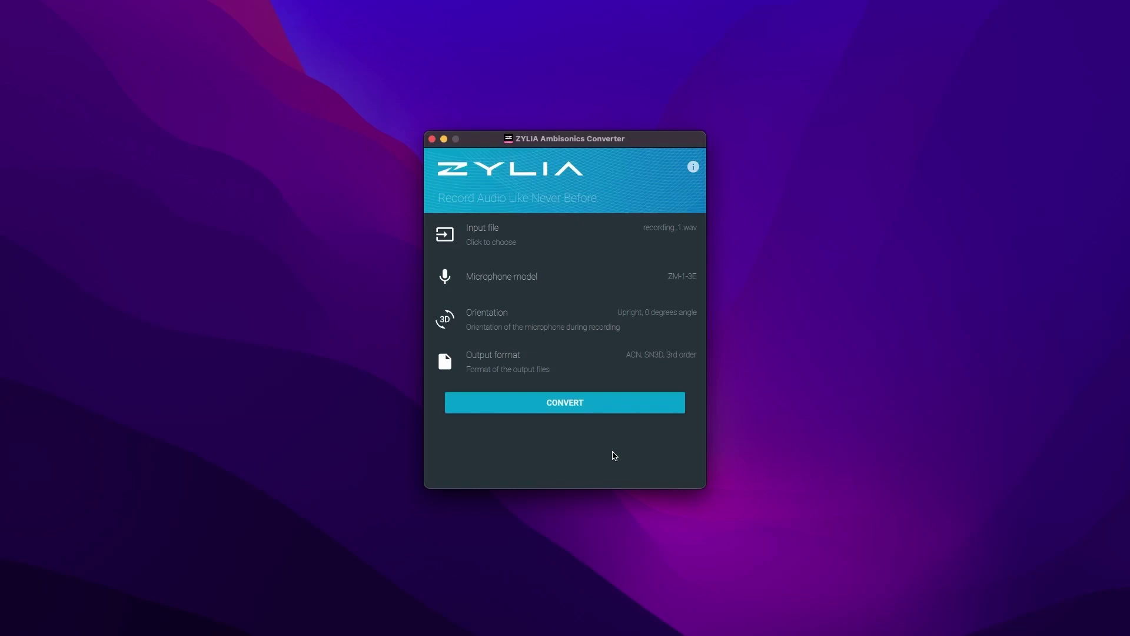
# Convert and save the output as recording_1_(ACN-SN3D-3) in ZYLIA Recordings.
pyautogui.click(616, 405)
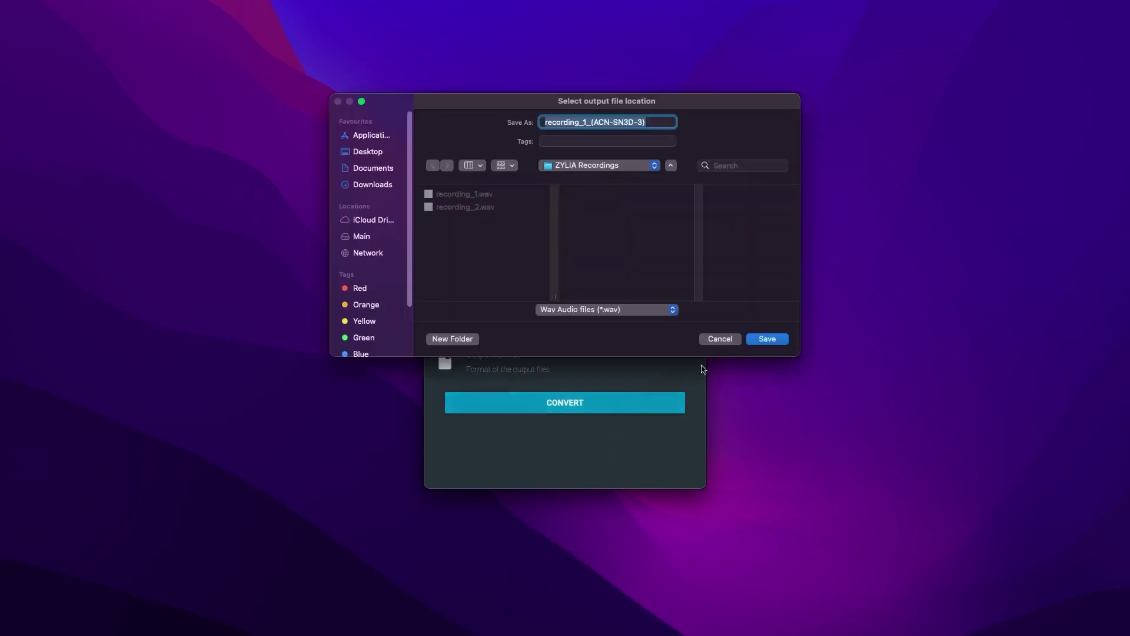
pyautogui.click(765, 340)
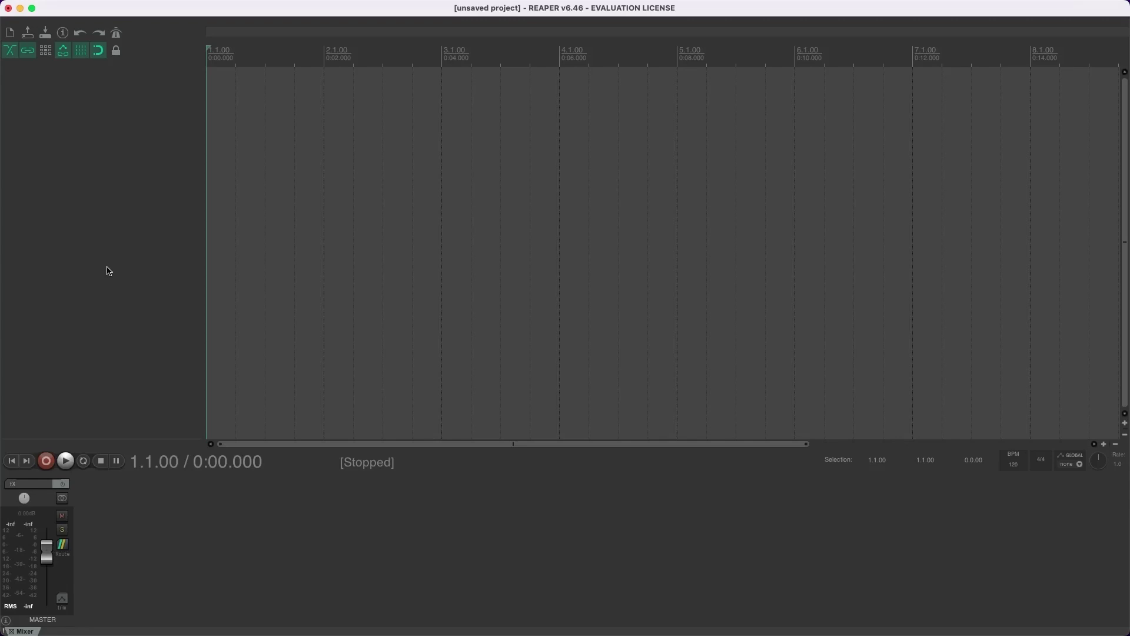
# Bring recording_1.wav into the project and add the ZYLIA Ambisonics Plugin at 3rd order.
pyautogui.moveTo(689, 146); pyautogui.dragTo(212, 115)
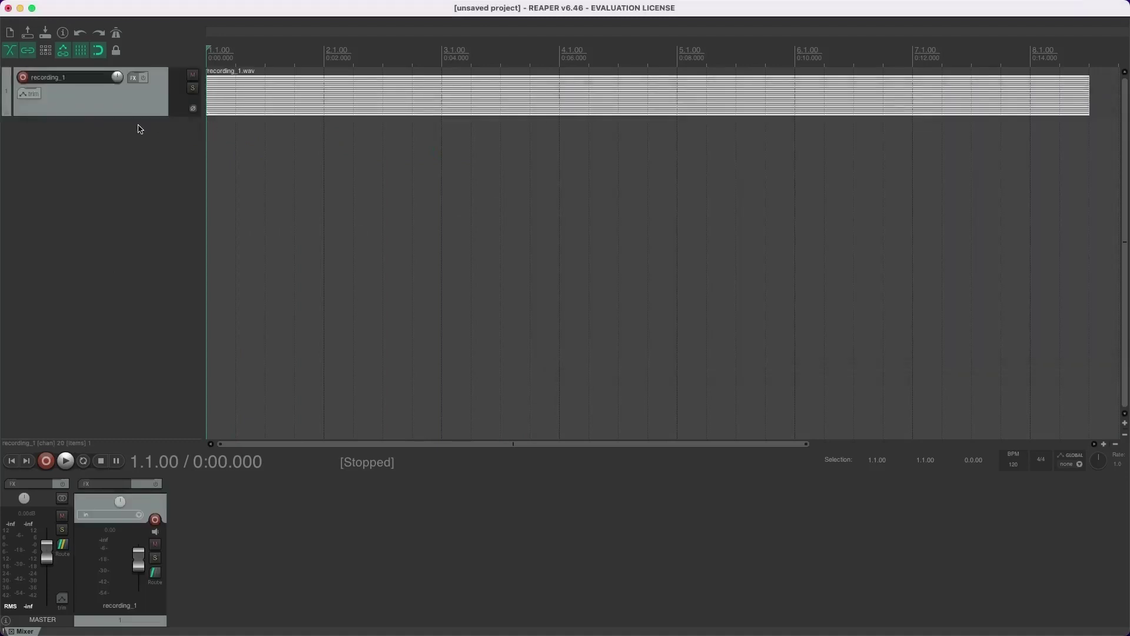
pyautogui.click(134, 79)
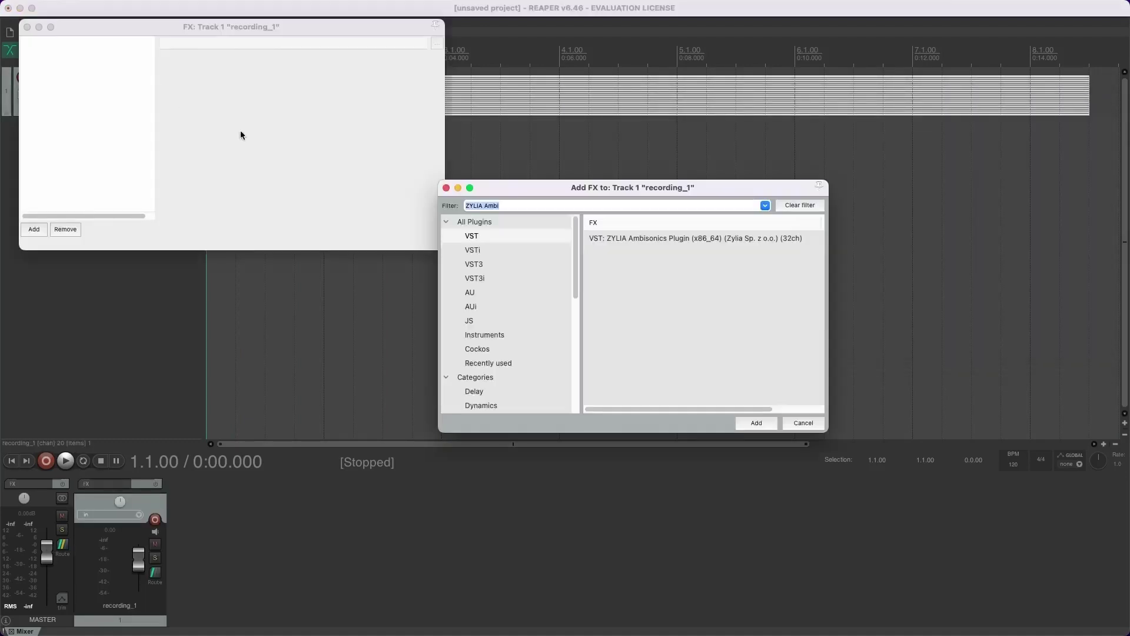
pyautogui.click(616, 240)
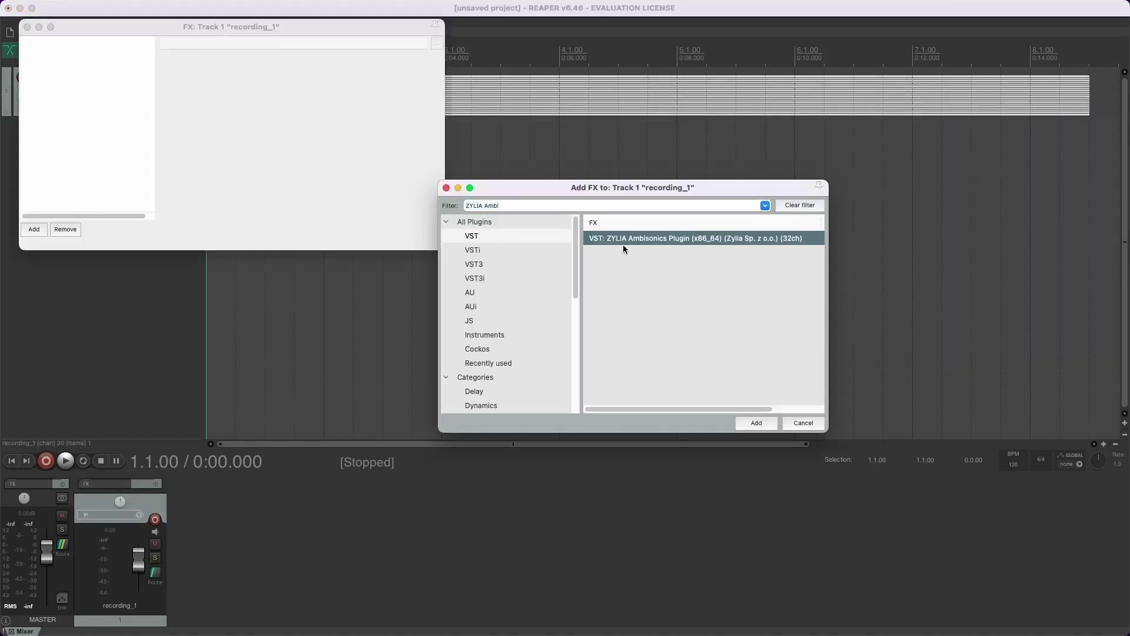
pyautogui.click(757, 422)
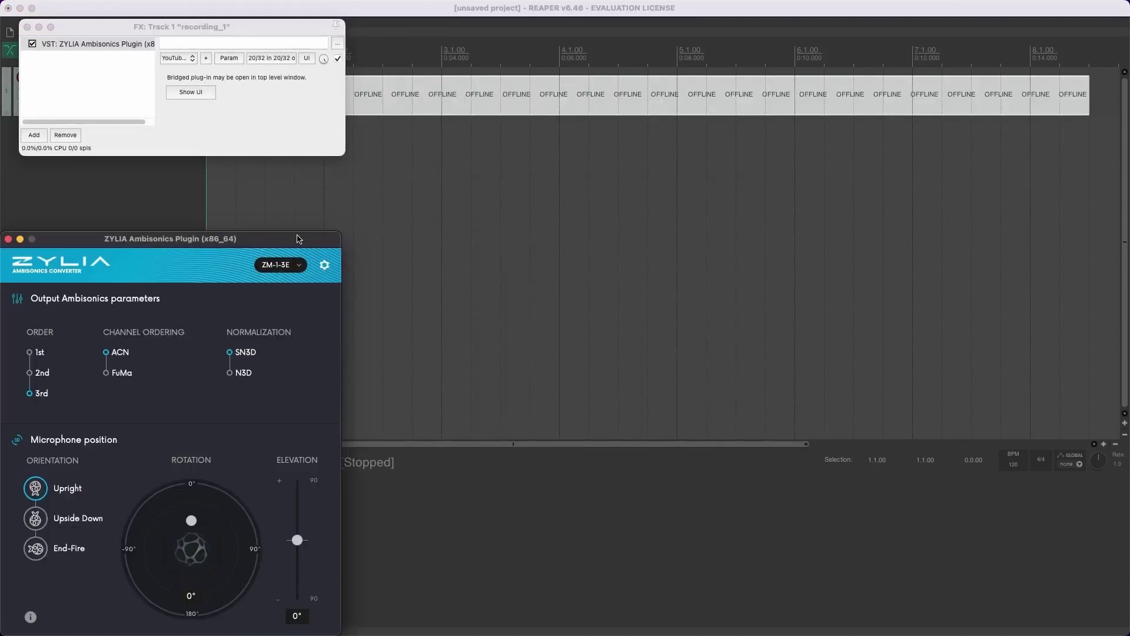
pyautogui.moveTo(307, 239); pyautogui.dragTo(708, 122)
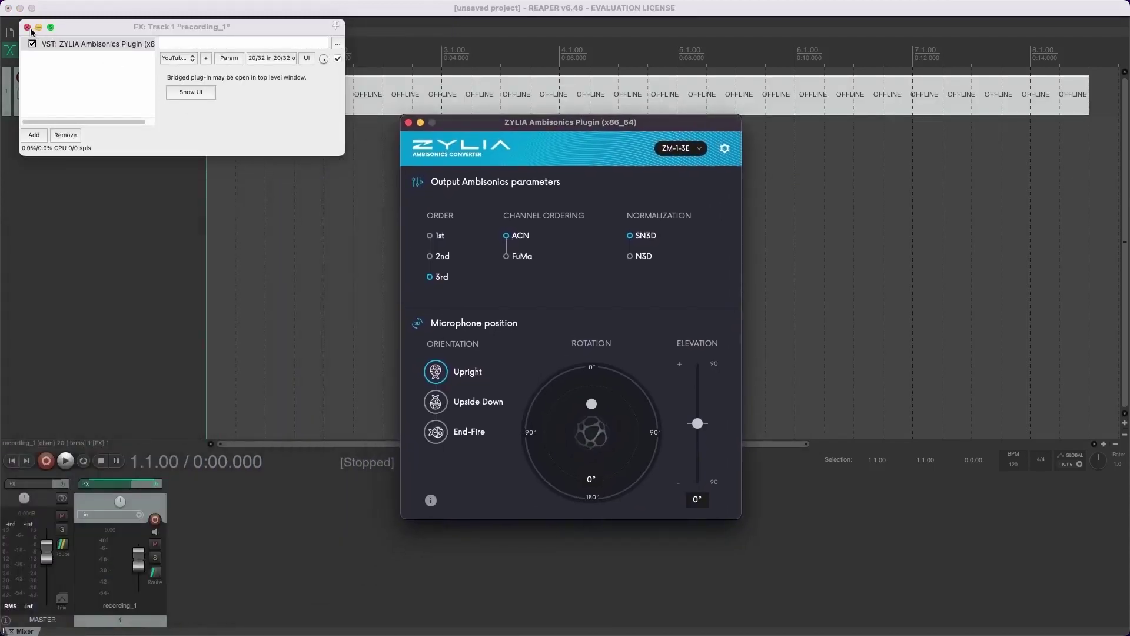
pyautogui.click(27, 27)
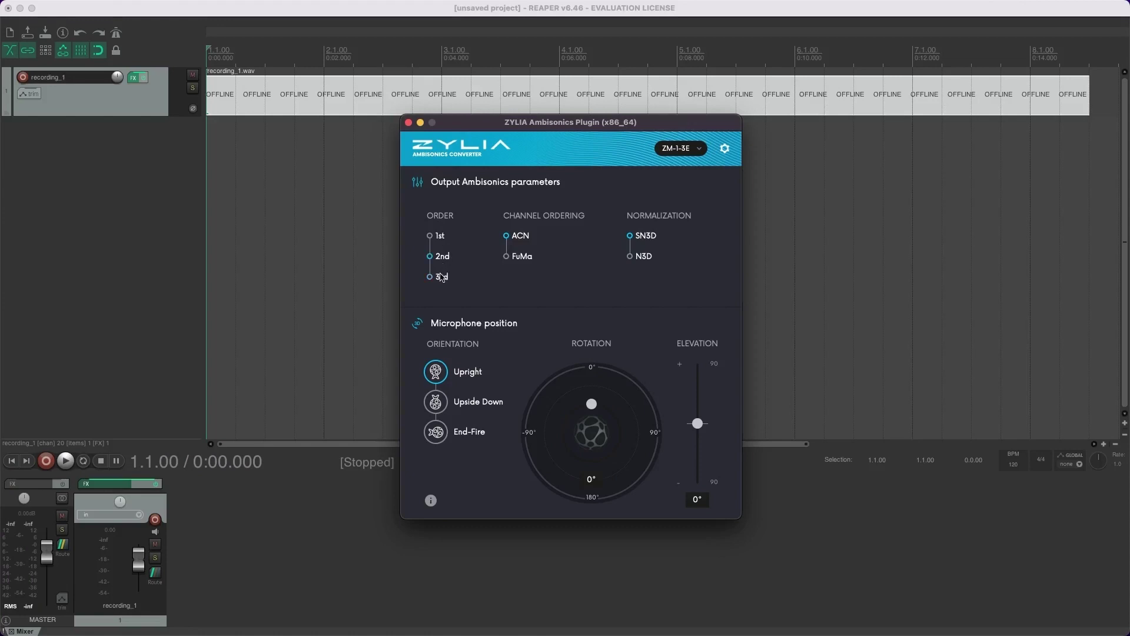
pyautogui.click(440, 277)
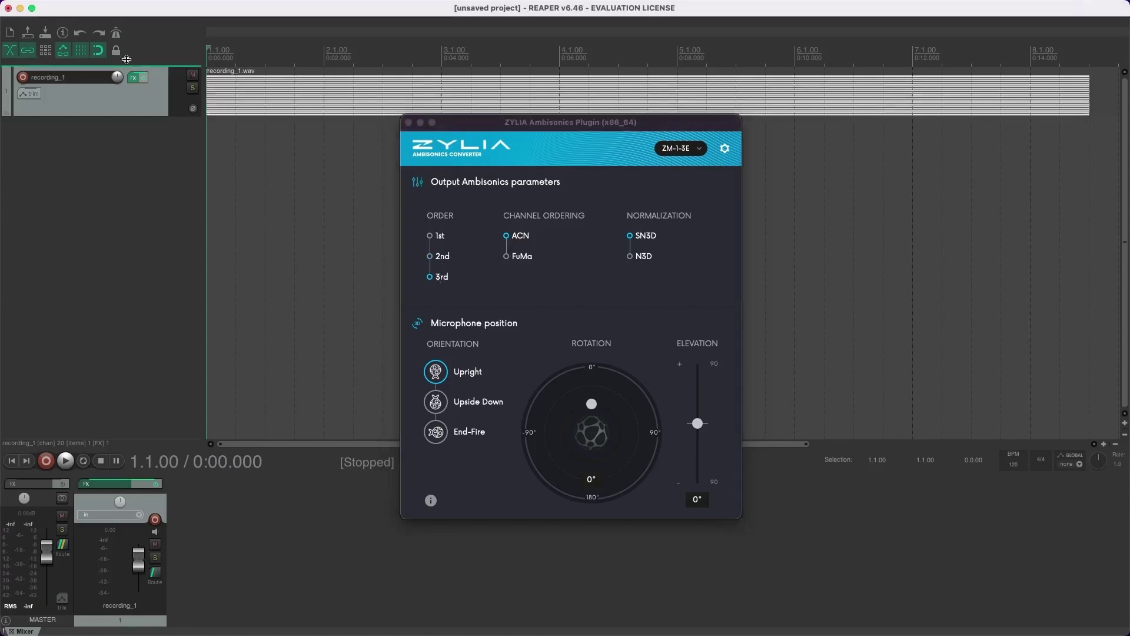
# Open the Render settings from the File menu and set the rendered channel count.
pyautogui.click(80, 7)
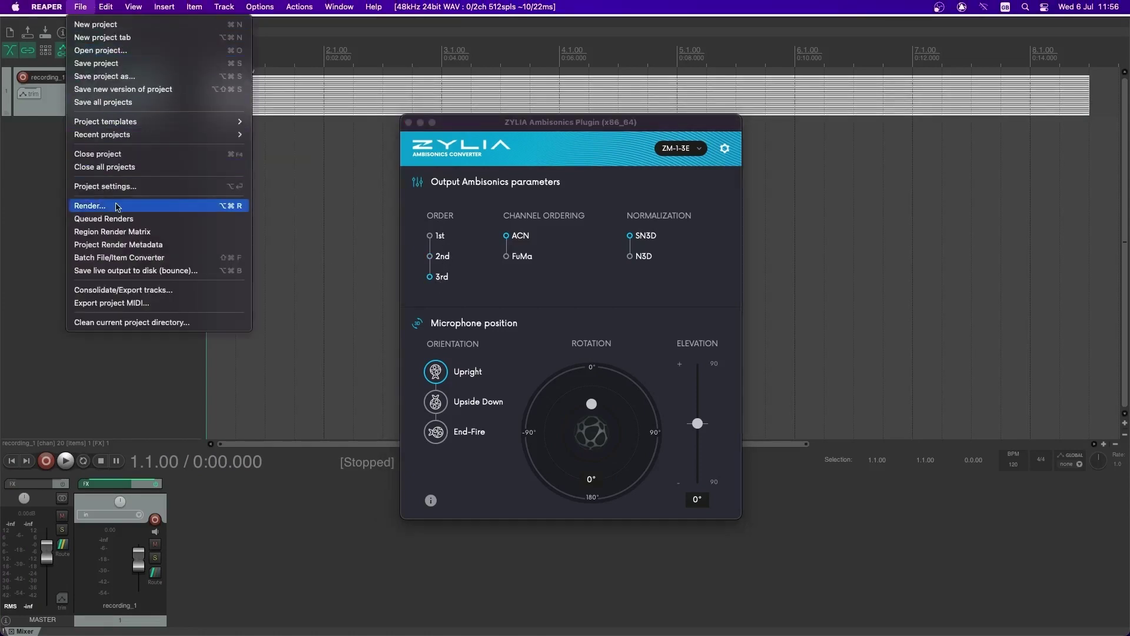
pyautogui.click(88, 205)
pyautogui.click(206, 192)
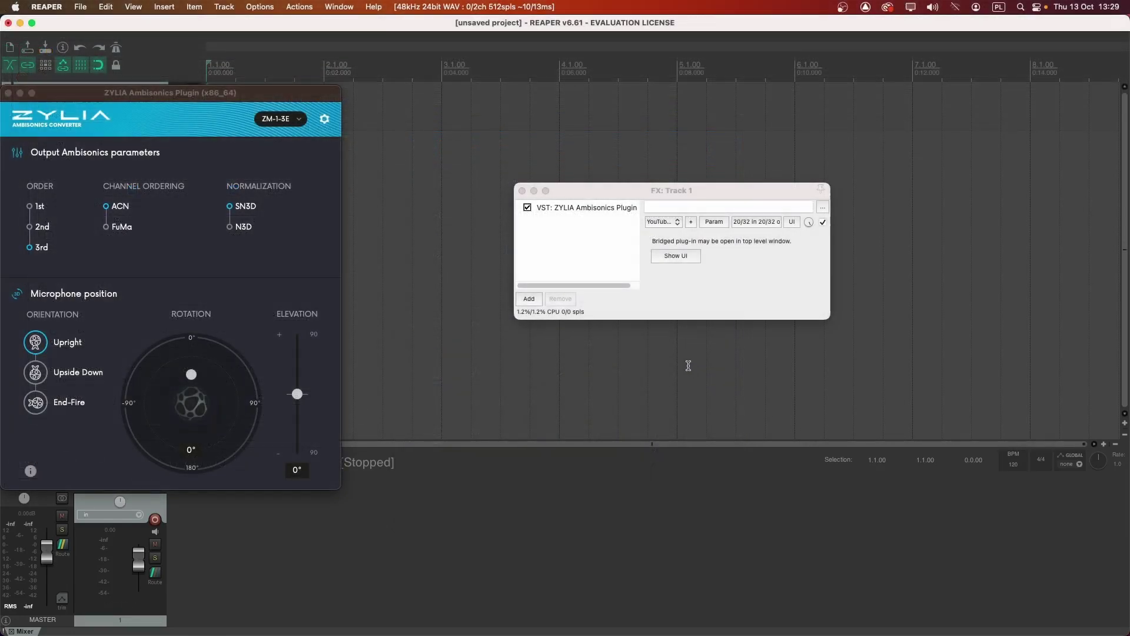
# Add IEM BinauralDecoder after the ZYLIA plugin and check its ambisonic order setting.
pyautogui.click(529, 298)
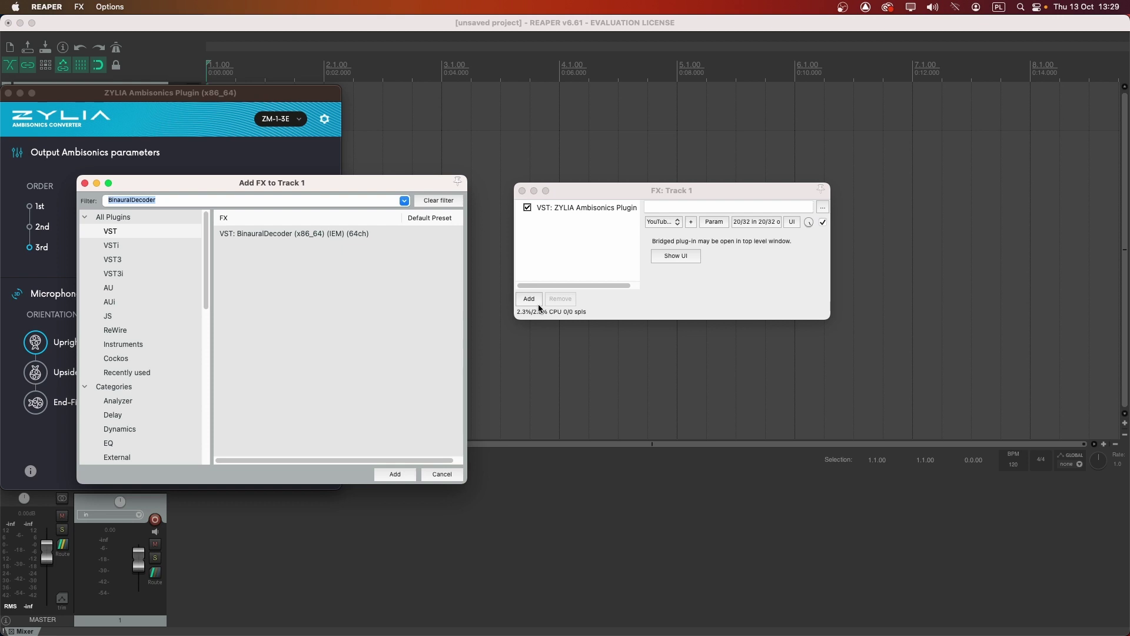
pyautogui.click(359, 235)
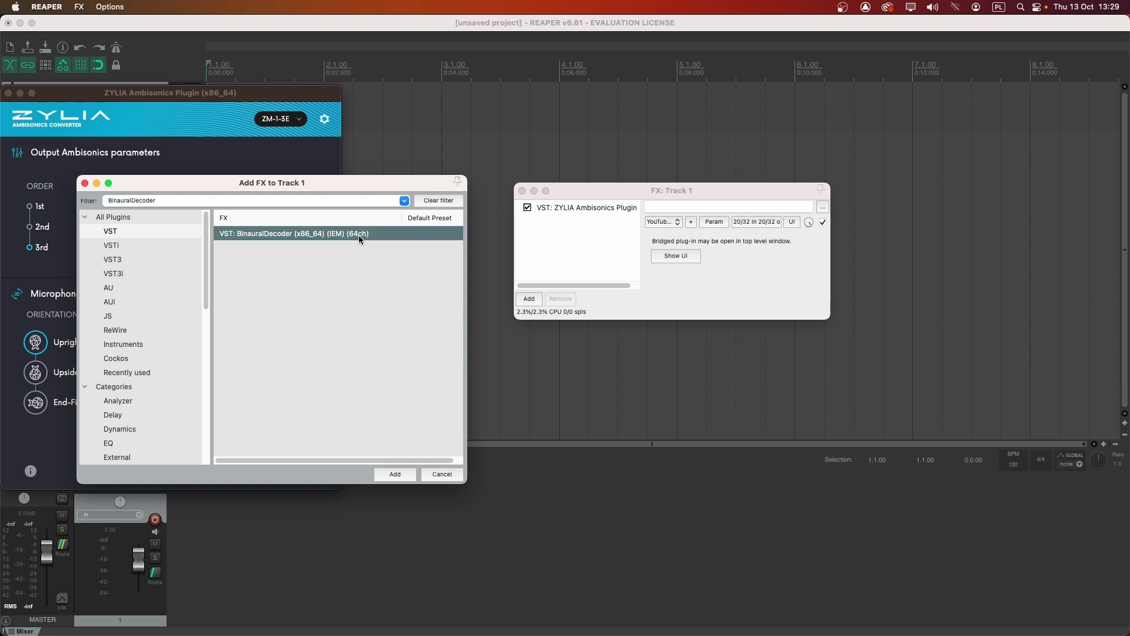
pyautogui.click(403, 476)
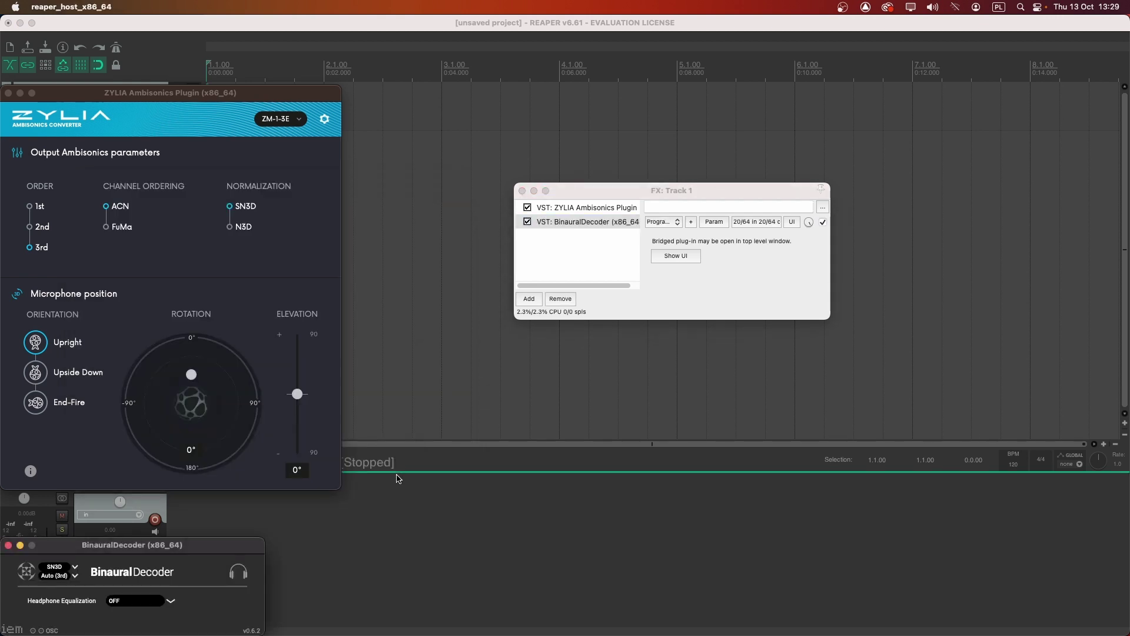
pyautogui.moveTo(406, 491); pyautogui.dragTo(677, 344)
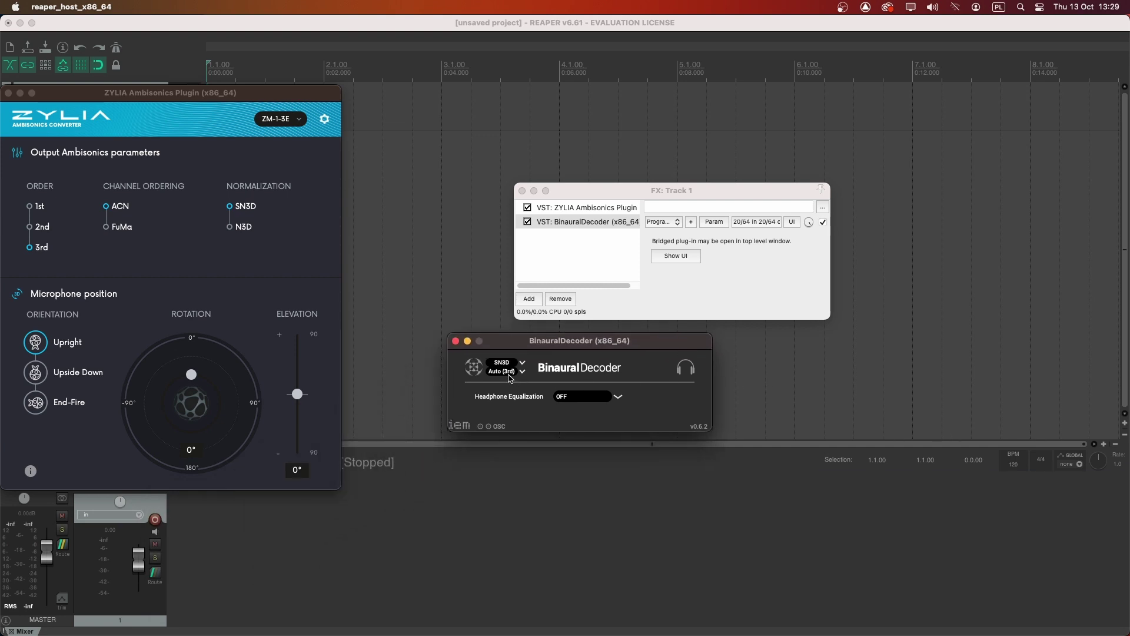
pyautogui.click(515, 373)
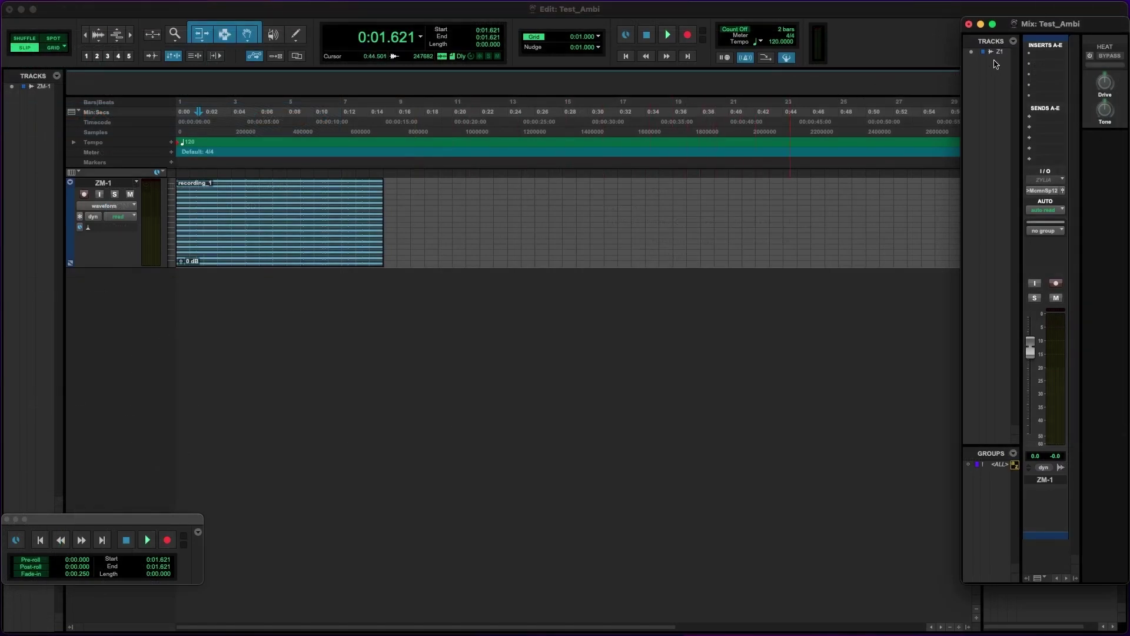
# Insert the ZYLIA Ambisonics Plugin on ZM-1, reset rotation to 0°, and briefly play the recording.
pyautogui.click(1029, 57)
pyautogui.moveTo(1065, 58)
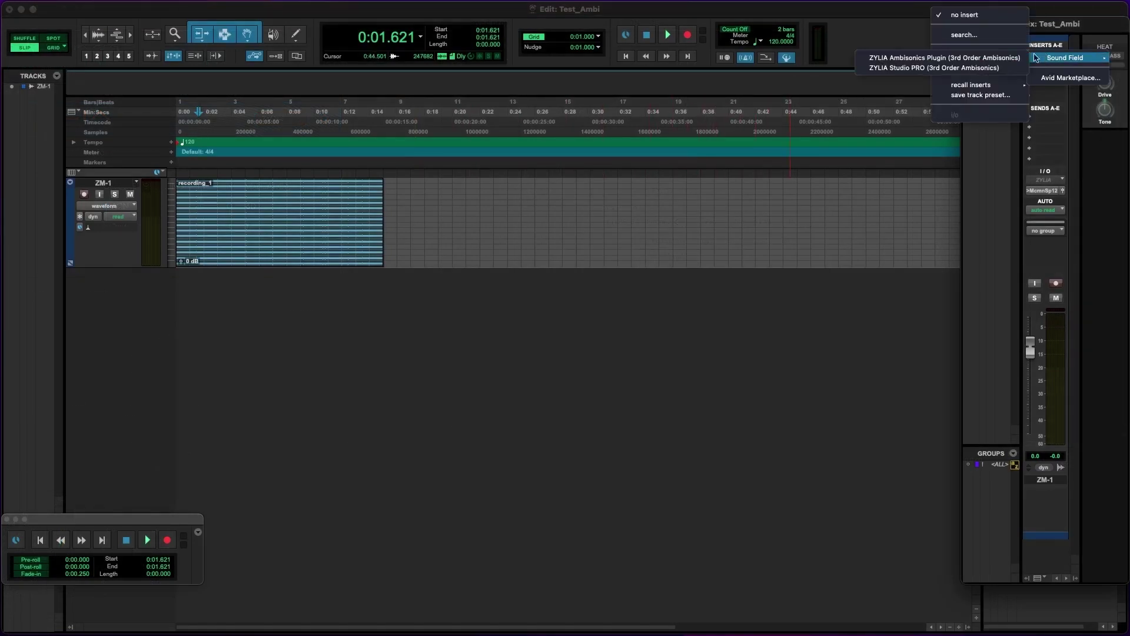
pyautogui.click(944, 57)
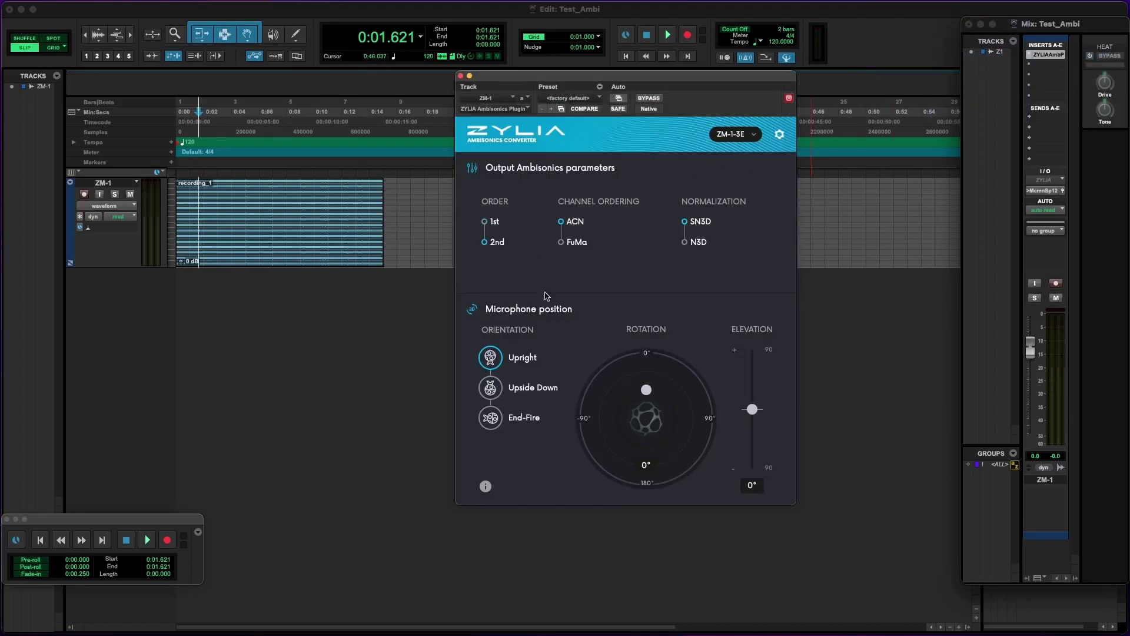
pyautogui.moveTo(647, 390); pyautogui.dragTo(672, 431)
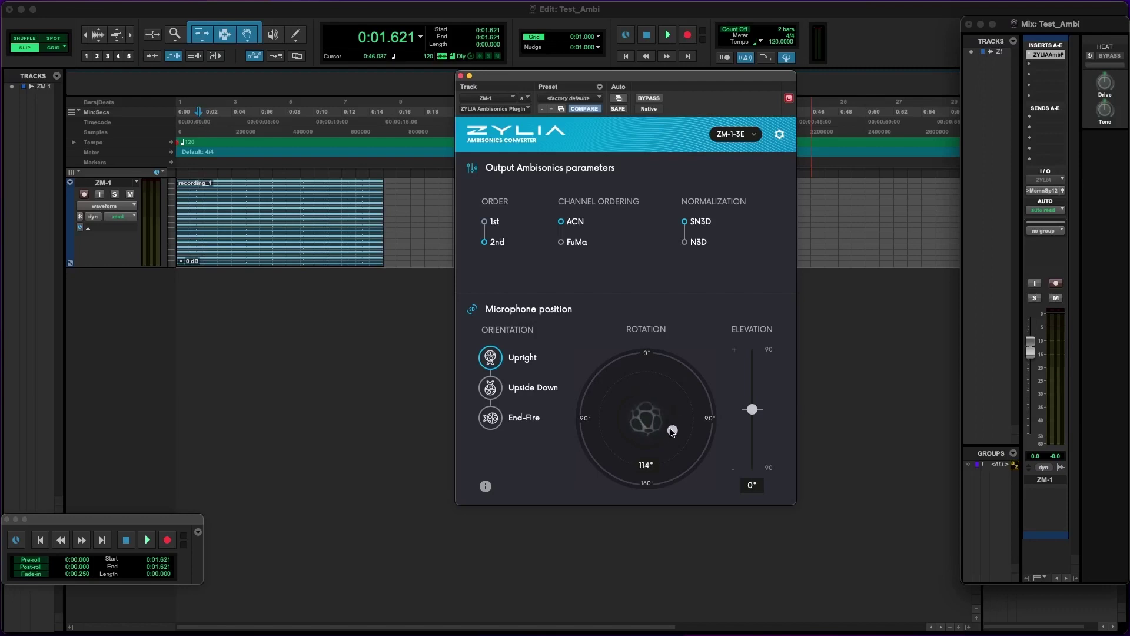
pyautogui.doubleClick(673, 416)
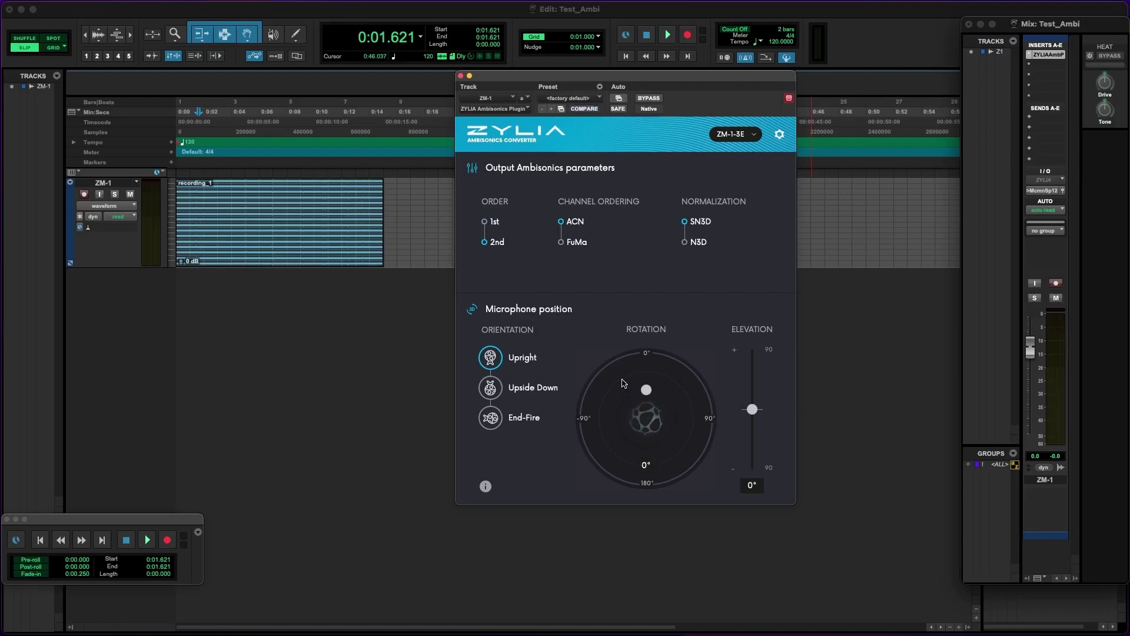
pyautogui.press('space')
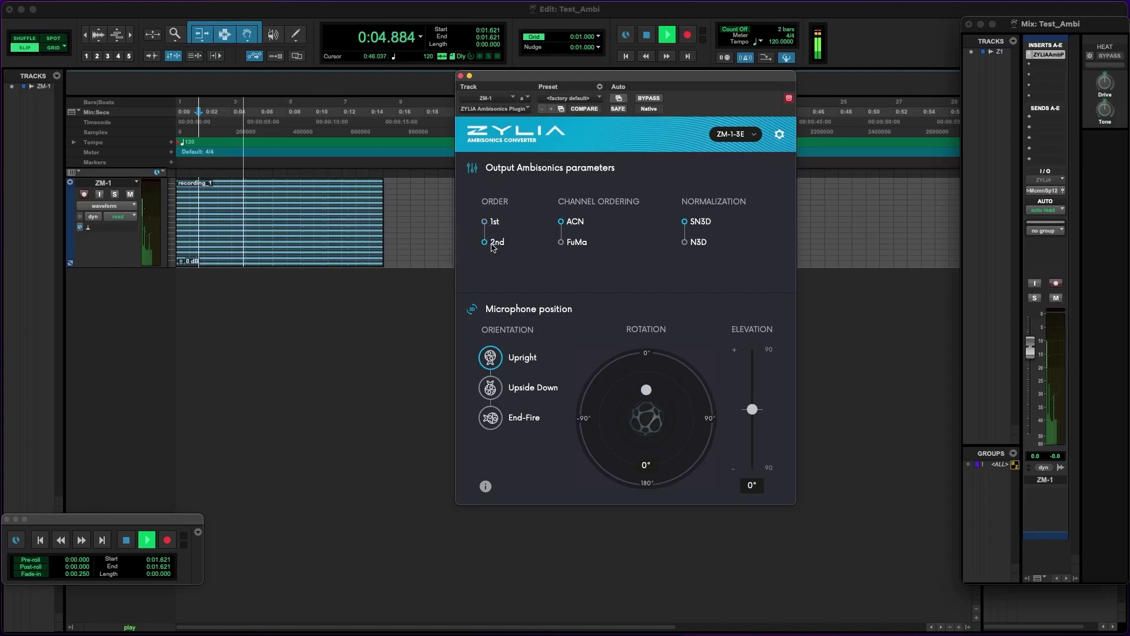
pyautogui.press('space')
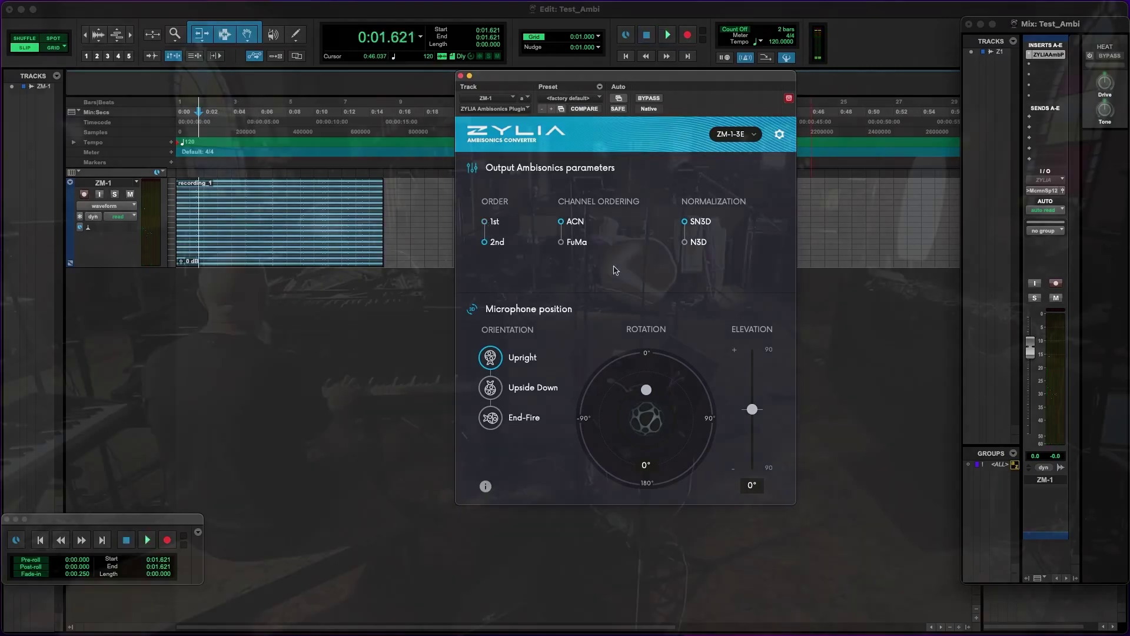